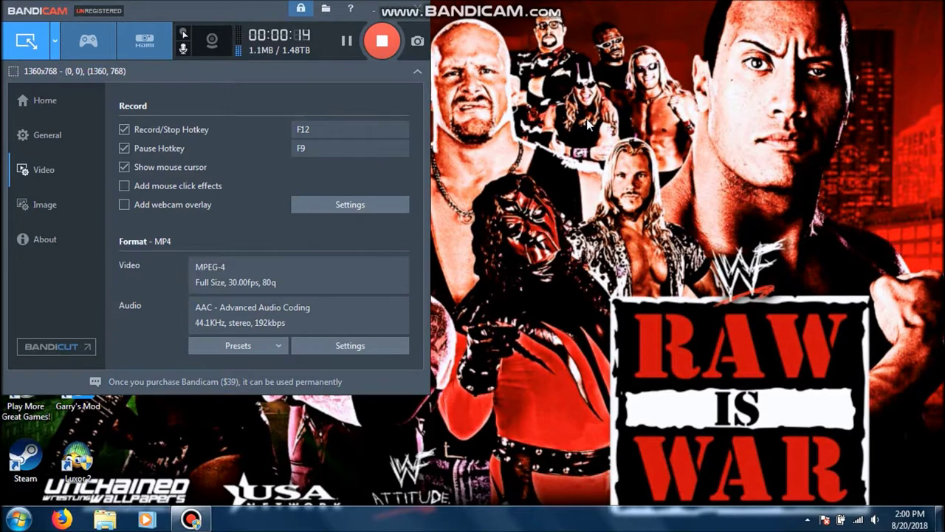
Switch to Windows Media Player, stop playback and show the audio CD's tracks in a maximized library window.
click(377, 9)
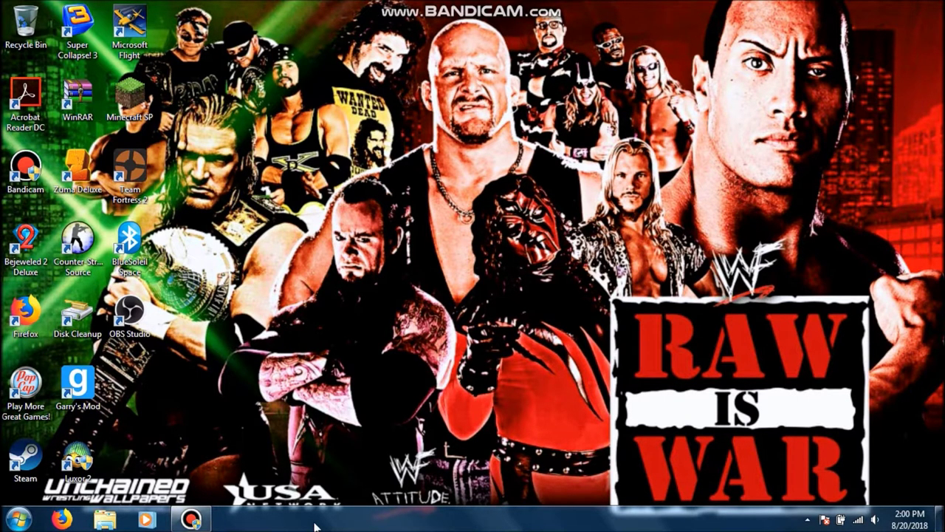
click(146, 519)
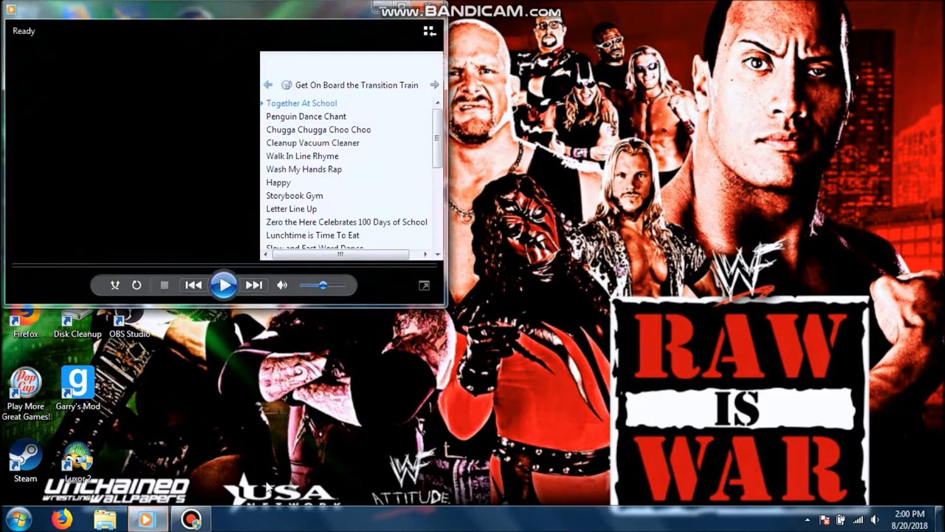
click(167, 285)
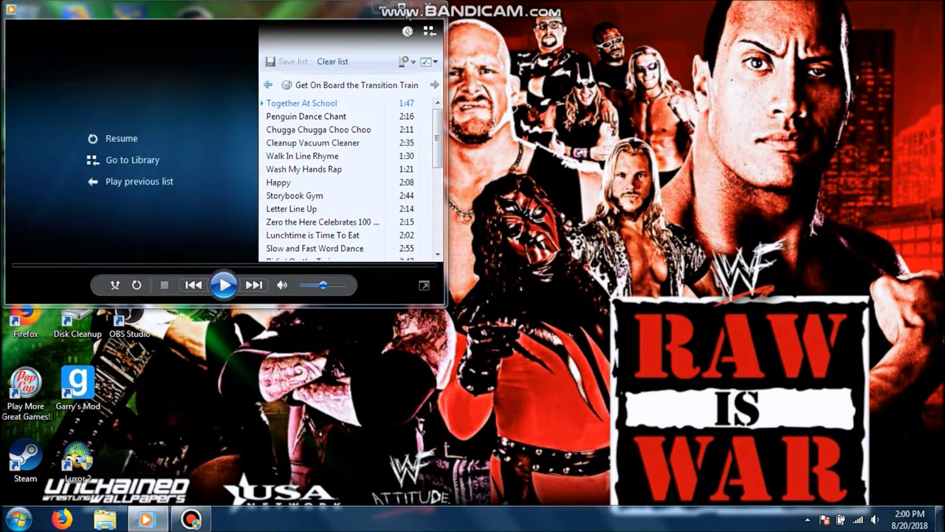
double_click(404, 22)
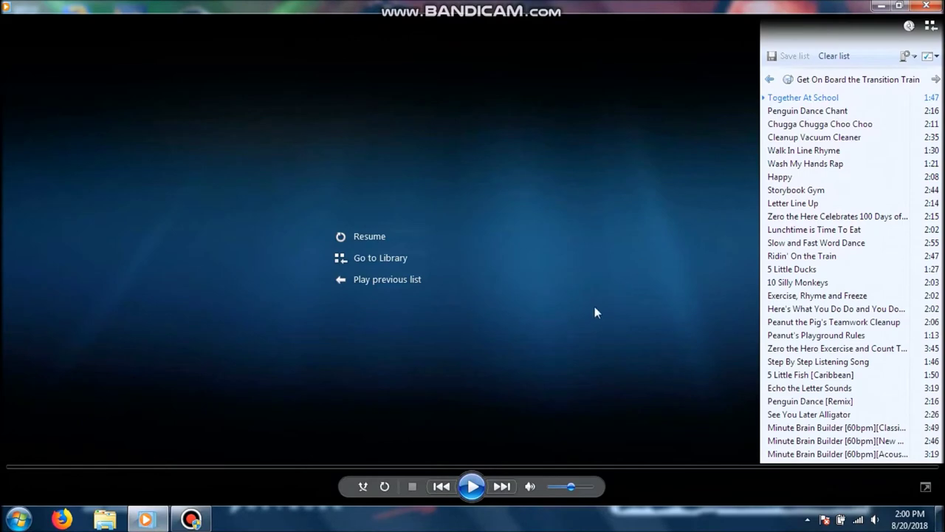
click(930, 30)
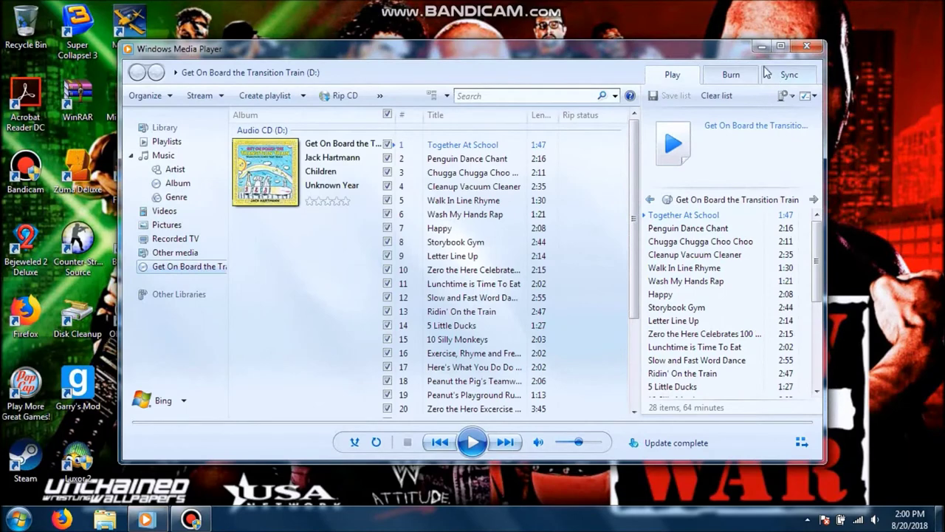
click(780, 46)
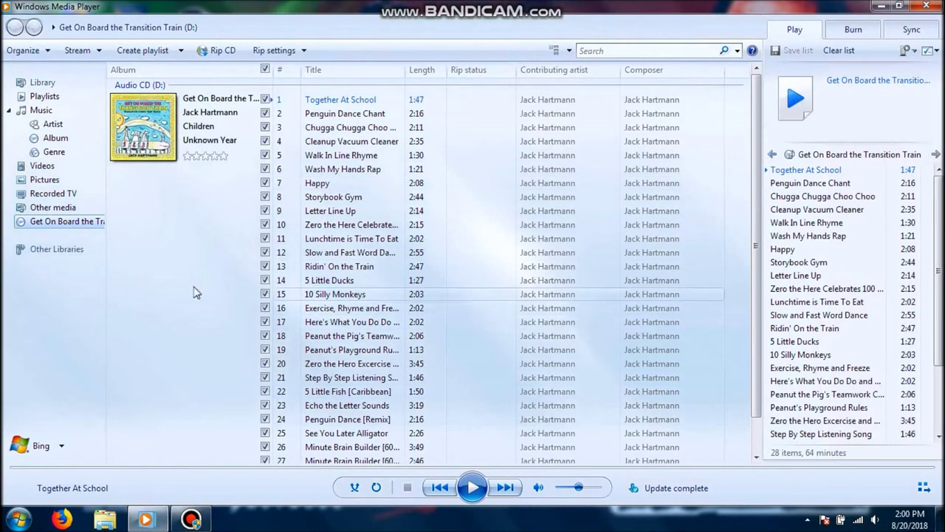
Set the CD rip format to Windows Media Audio.
click(292, 53)
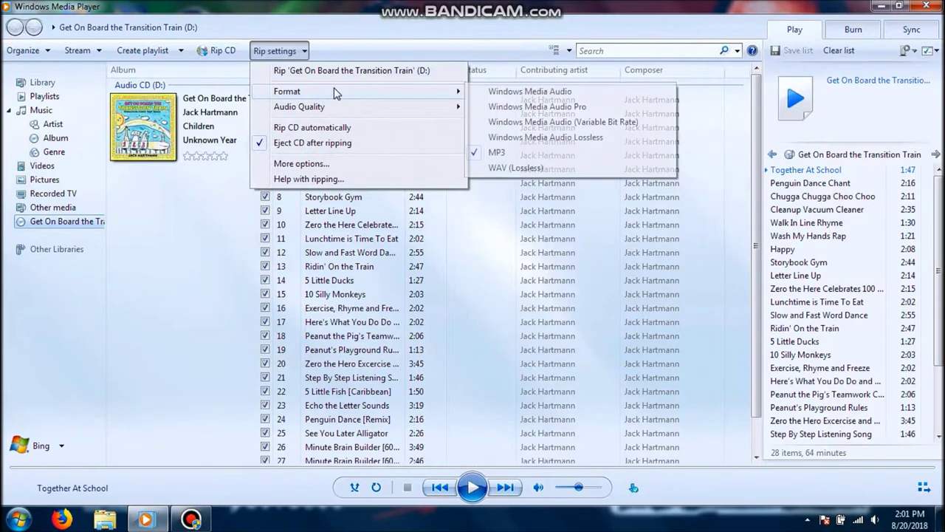
mouse_move(315, 94)
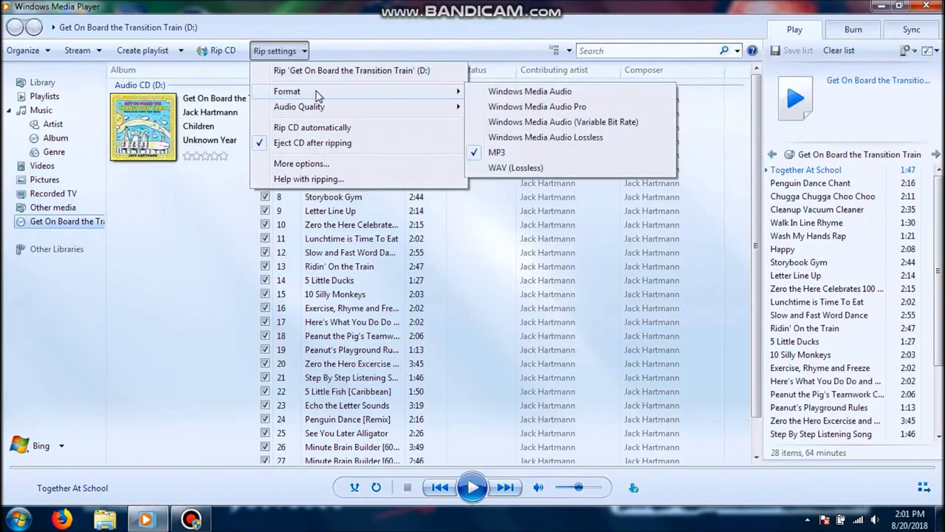
click(487, 92)
Set the CD rip format to MP3.
click(274, 51)
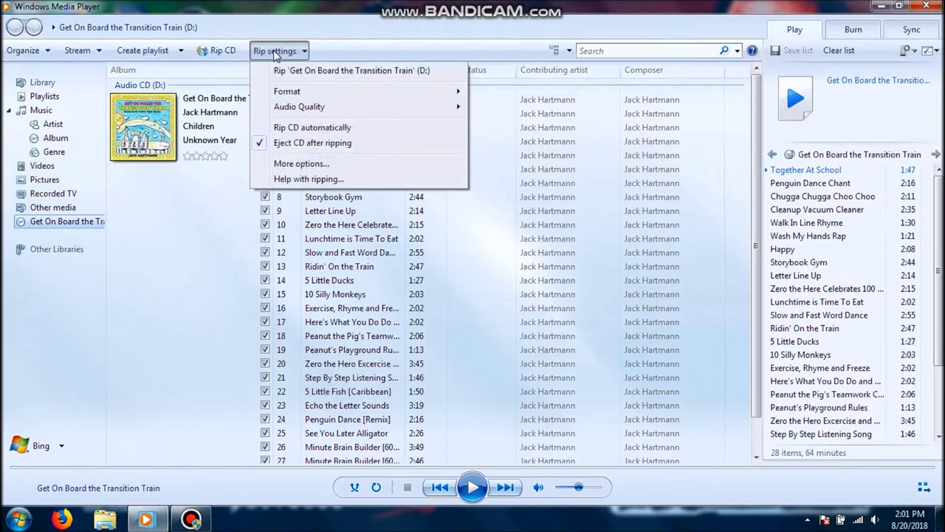
mouse_move(419, 115)
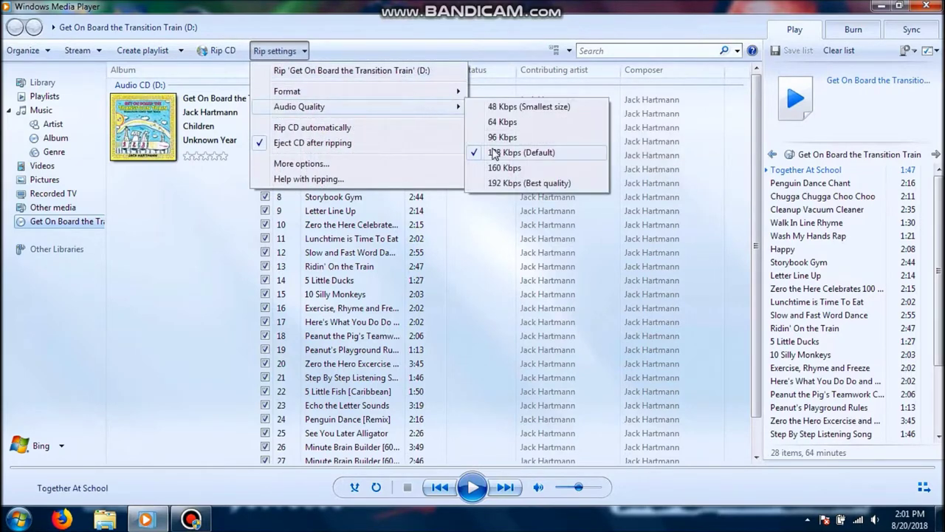
mouse_move(416, 92)
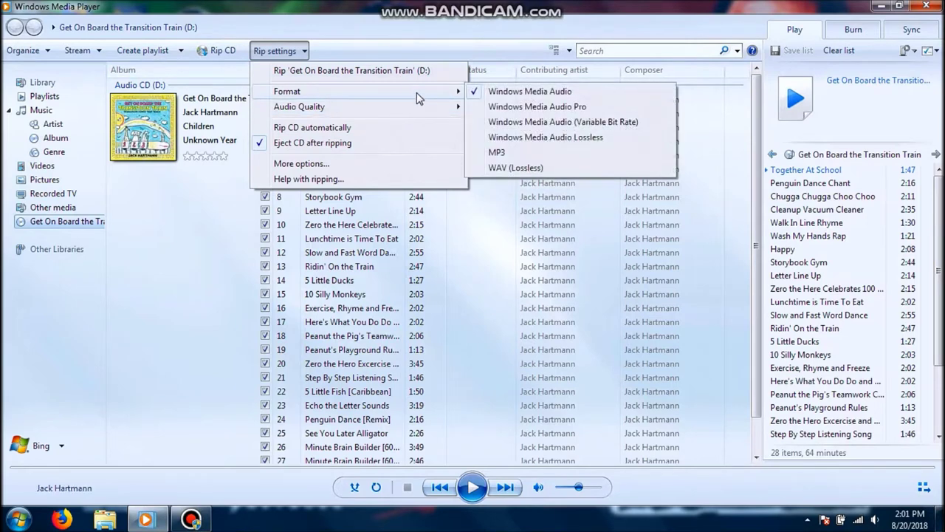
click(515, 155)
Turn off the rip setting that ejects the CD after ripping.
click(277, 50)
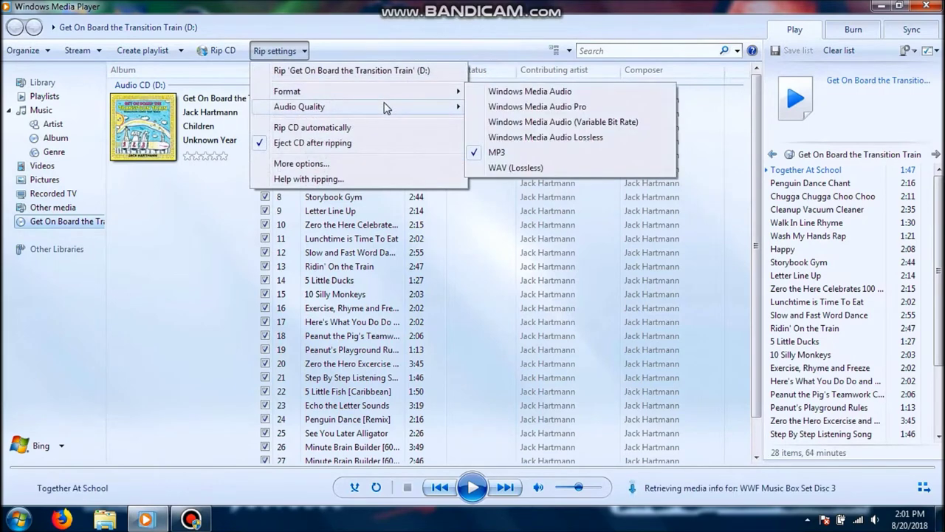
mouse_move(385, 108)
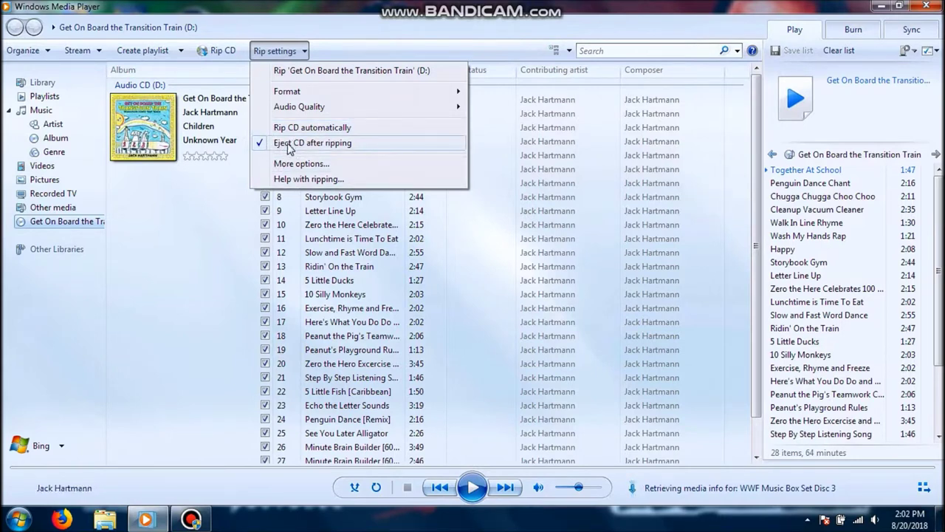
click(289, 148)
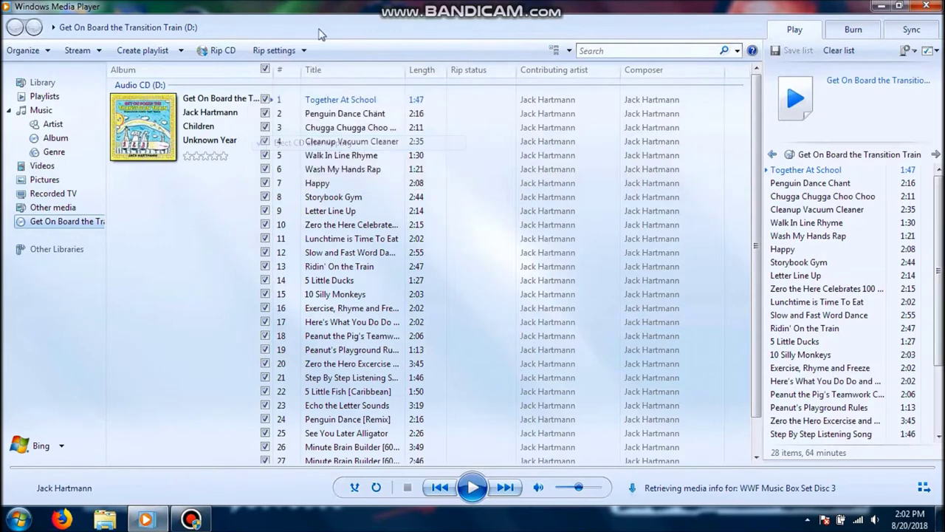
Turn the Eject CD after ripping setting back on and check it in the rip settings.
click(279, 51)
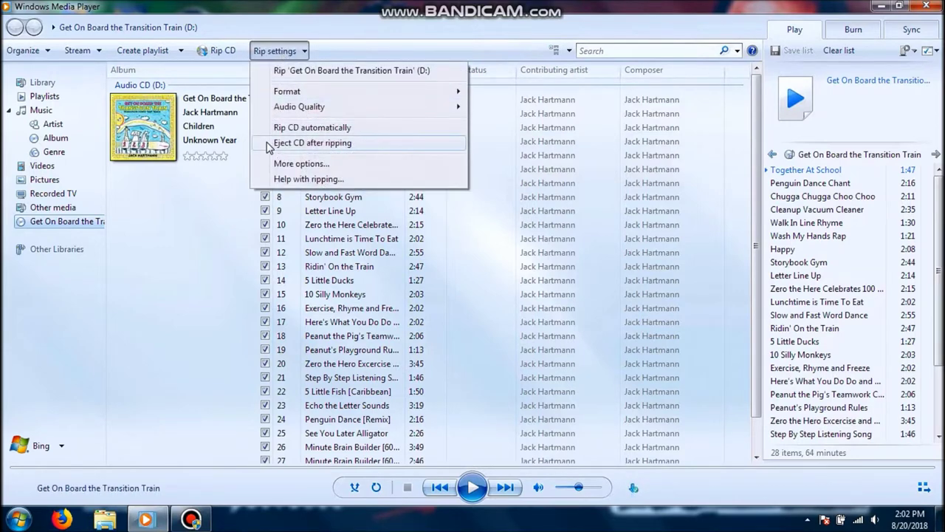
click(269, 144)
click(279, 51)
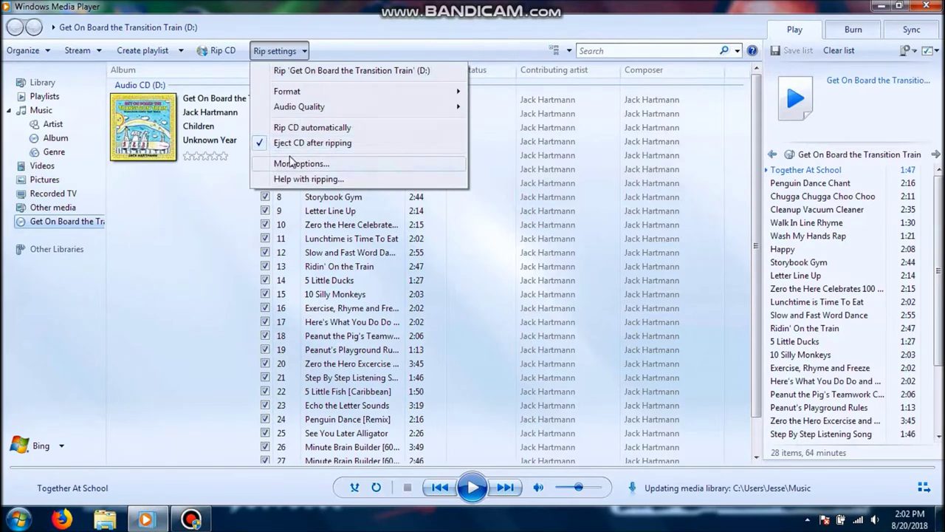
click(177, 318)
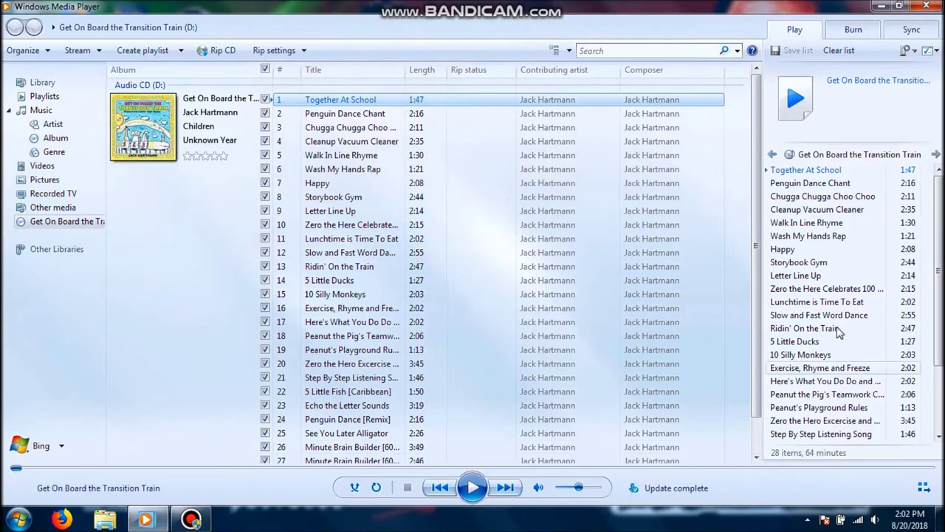
Start ripping all tracks of the Get On Board the Transition Train CD.
scroll(875, 233, down, 3)
scroll(878, 233, up, 3)
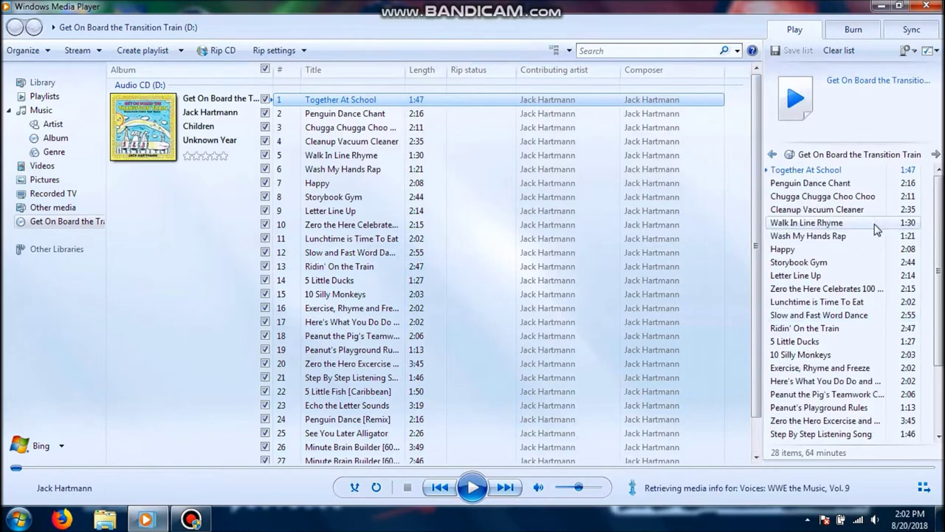
click(275, 50)
mouse_move(316, 92)
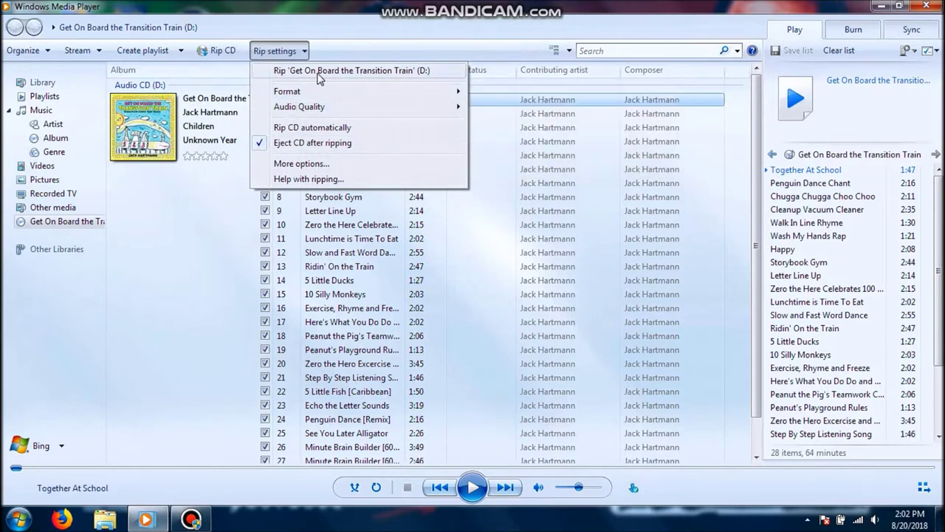
click(229, 51)
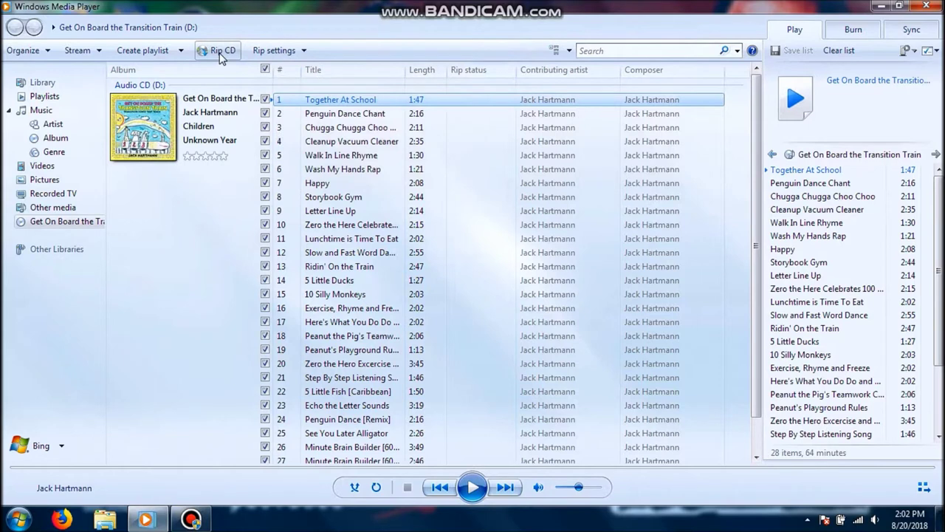
click(220, 53)
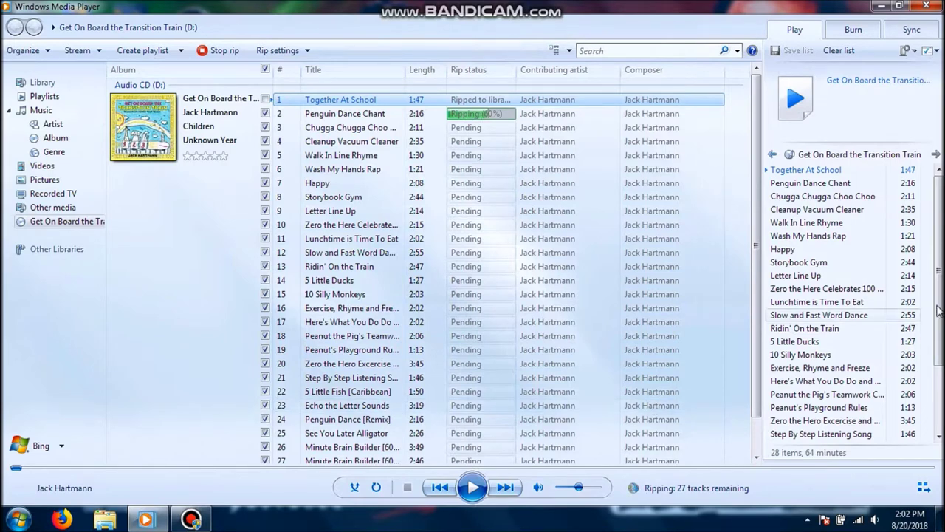
scroll(849, 354, down, 3)
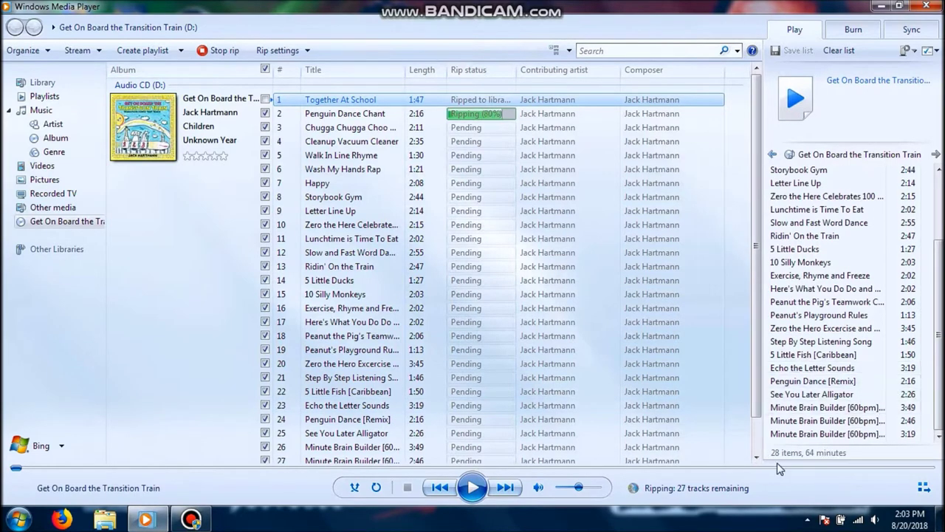
scroll(807, 414, up, 3)
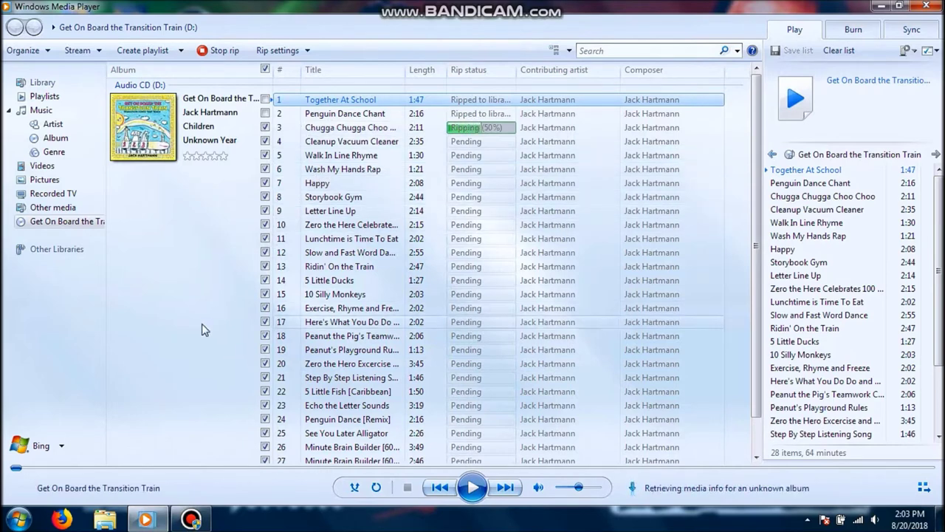
click(179, 412)
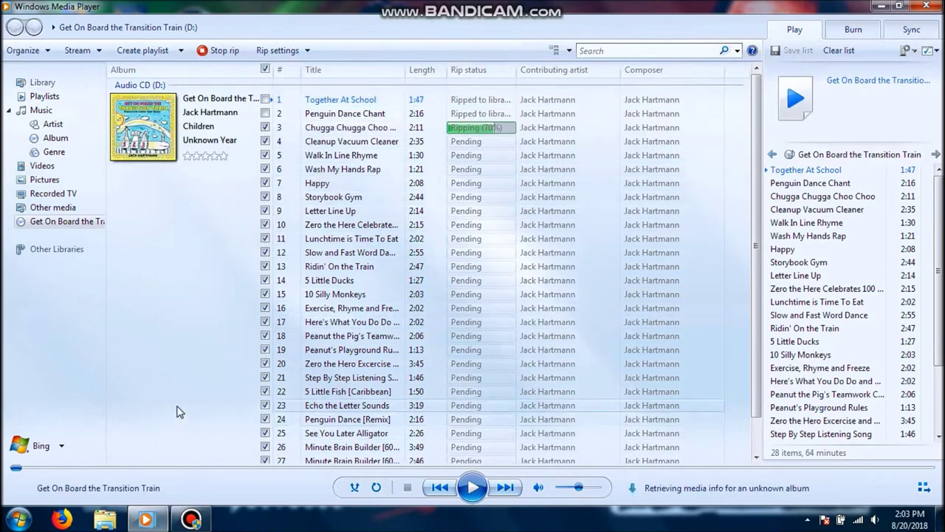
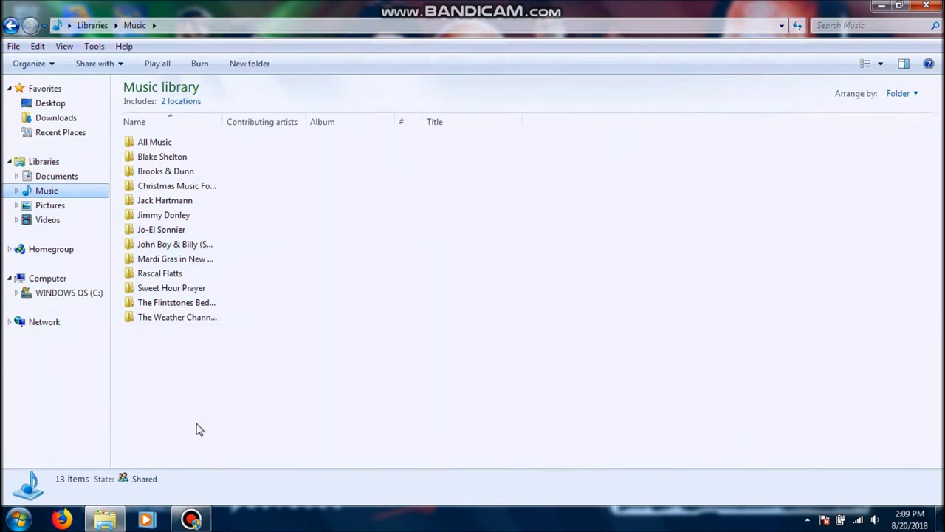
In the Music library, open the Get On Board the Transition Train album folder inside the Jack Hartmann folder.
double_click(163, 202)
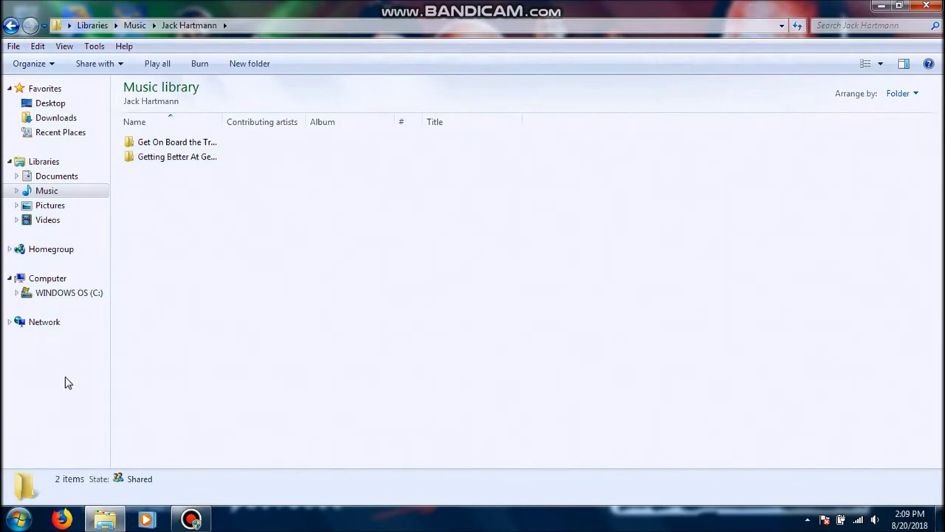
mouse_move(182, 166)
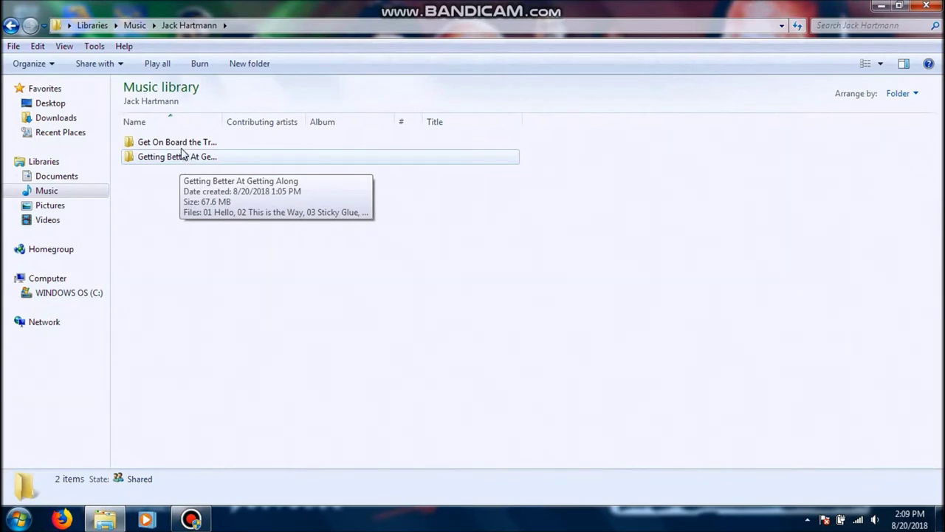
mouse_move(184, 150)
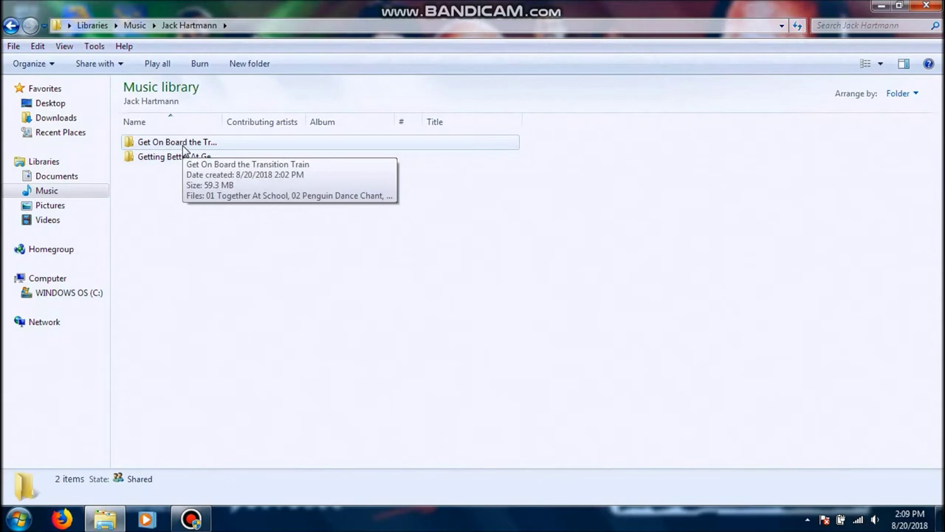
double_click(184, 143)
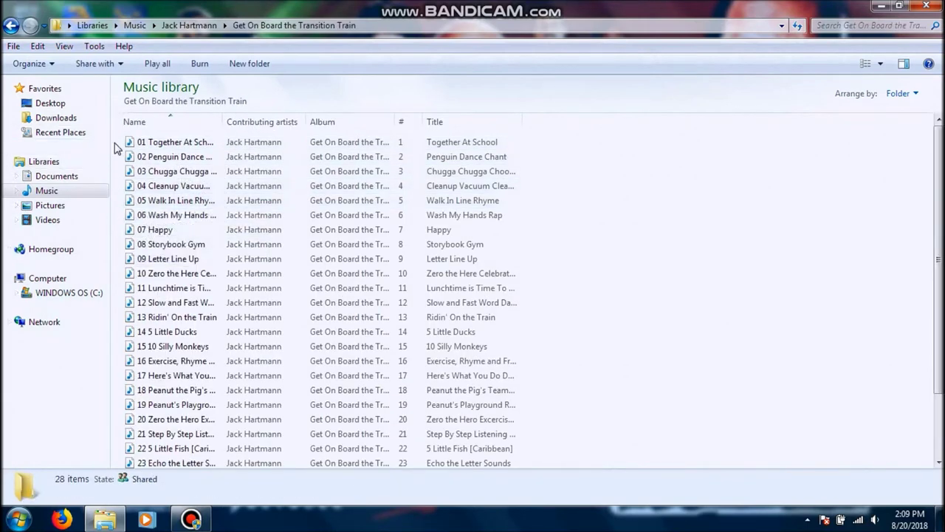
Select all tracks in the Get On Board the Transition Train folder and add them to the Windows Media Player list.
drag(118, 142, 205, 502)
scroll(151, 153, up, 2)
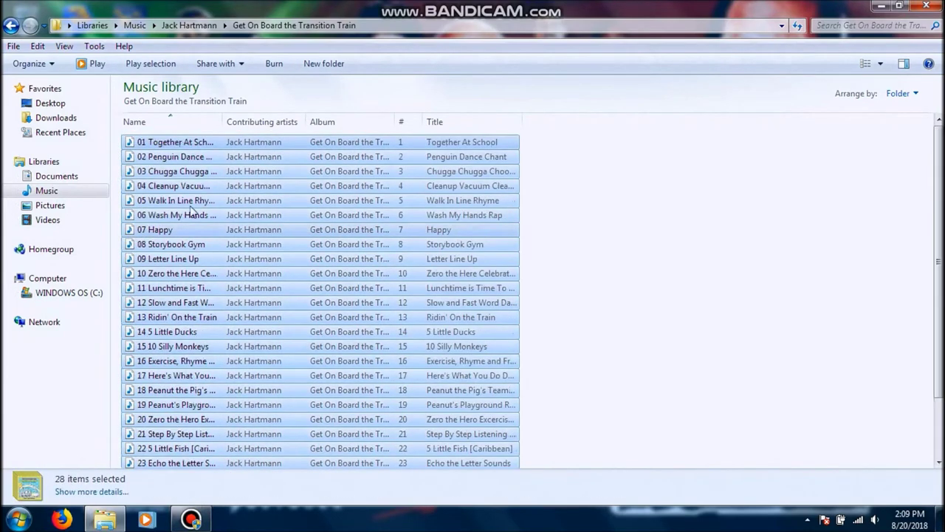
right_click(156, 146)
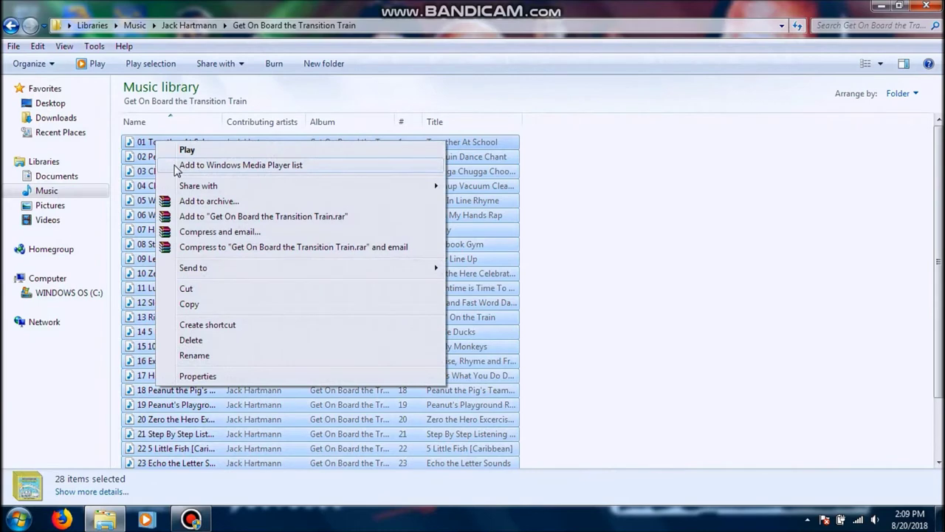
click(221, 165)
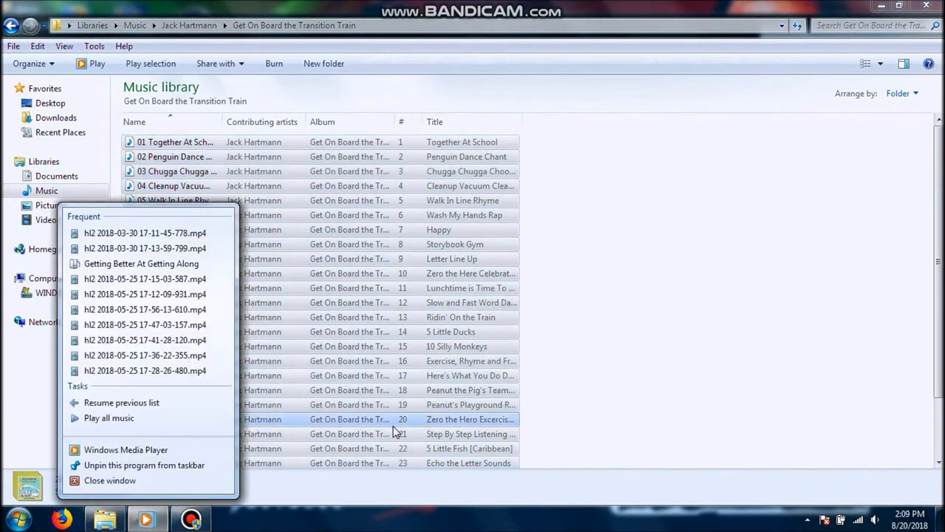
Switch to Windows Media Player, stop playback and show the new play list in the maximized library view.
click(159, 523)
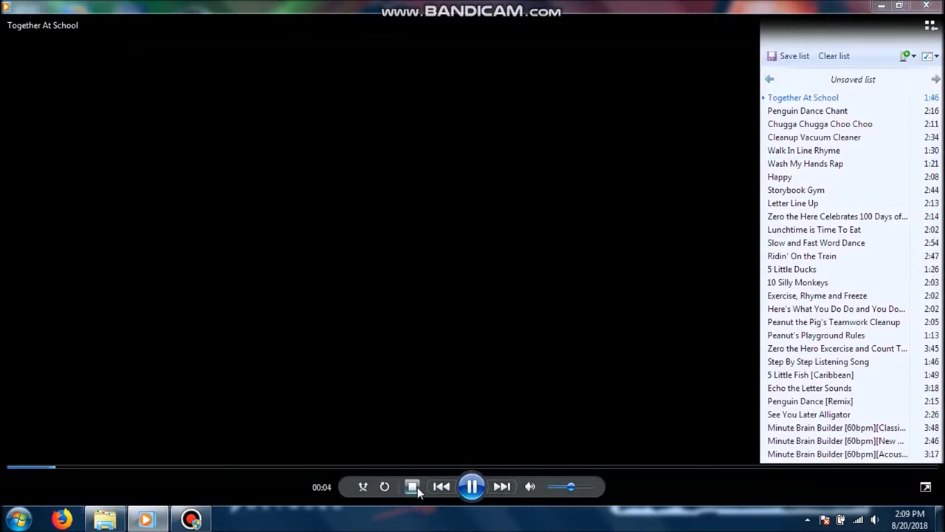
click(413, 486)
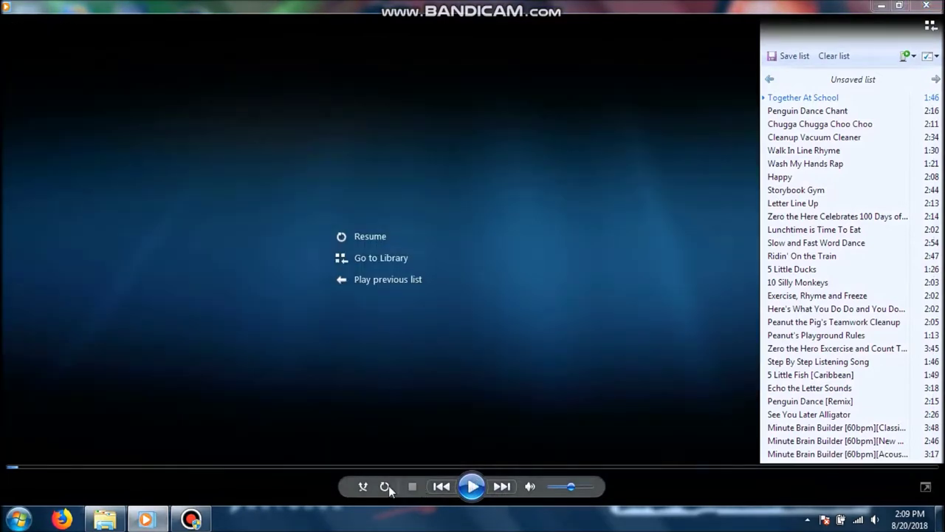
click(98, 522)
click(141, 517)
click(930, 27)
click(781, 46)
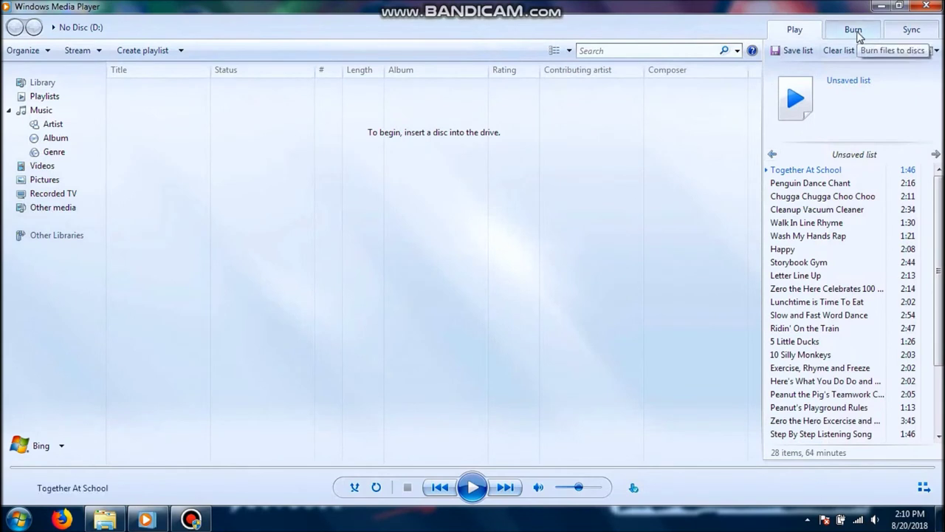
Import the unsaved play list of album tracks into the burn list for the audio CD.
click(857, 32)
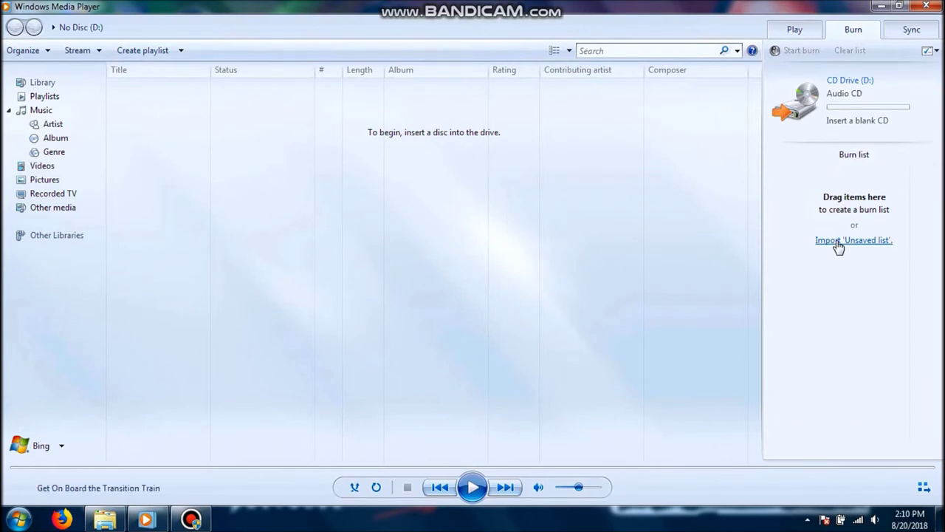
click(838, 241)
scroll(834, 238, down, 3)
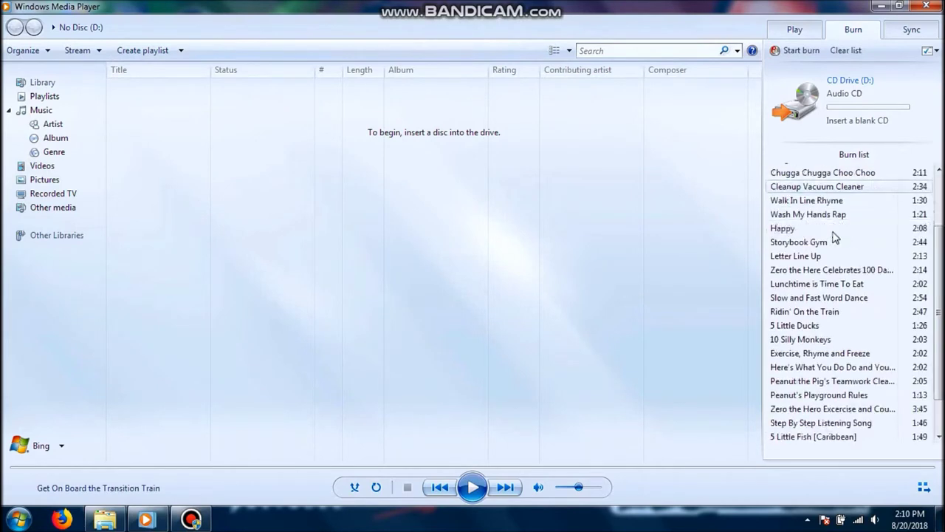
scroll(795, 347, up, 3)
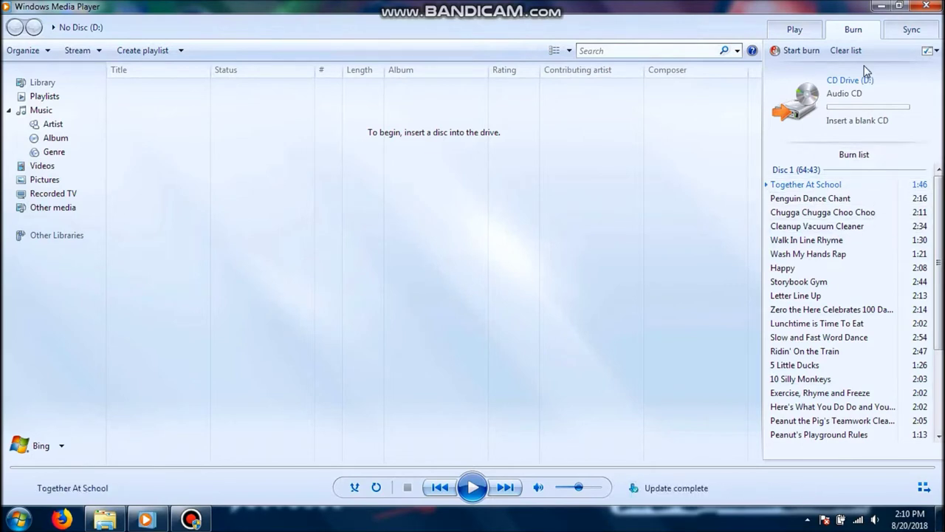
click(926, 50)
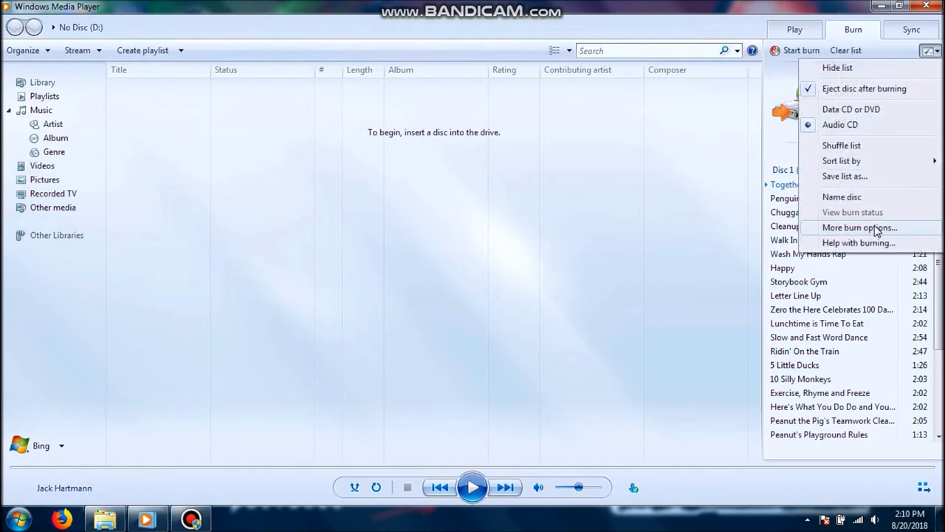
click(666, 254)
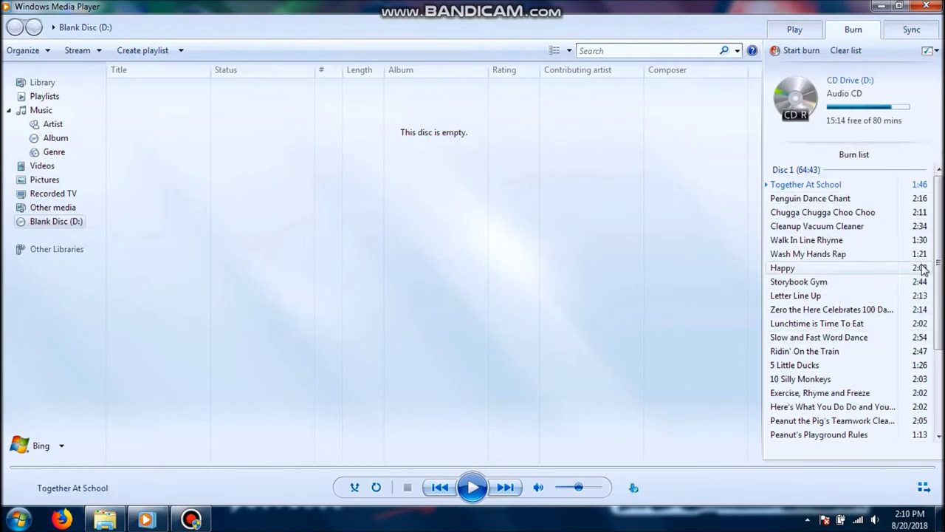
scroll(914, 268, down, 2)
scroll(873, 211, down, 1)
scroll(874, 212, up, 4)
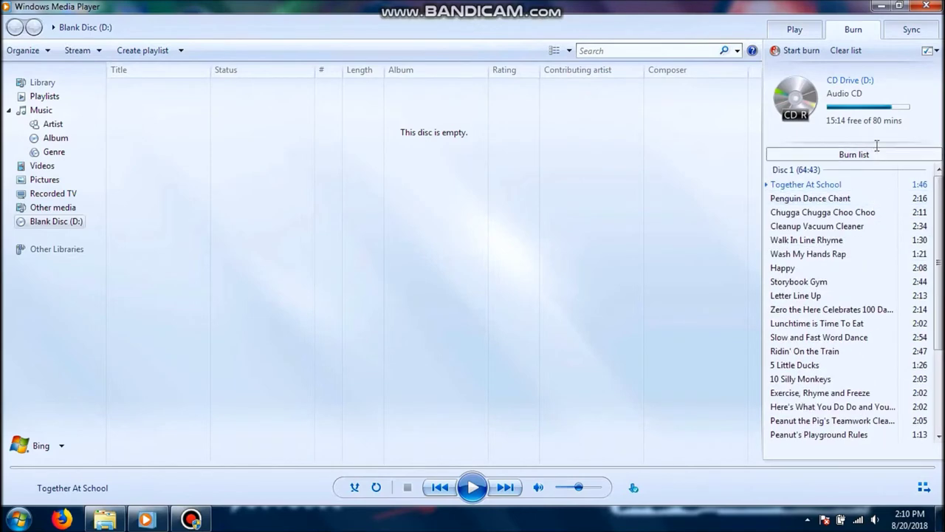
scroll(838, 380, down, 3)
scroll(882, 329, up, 3)
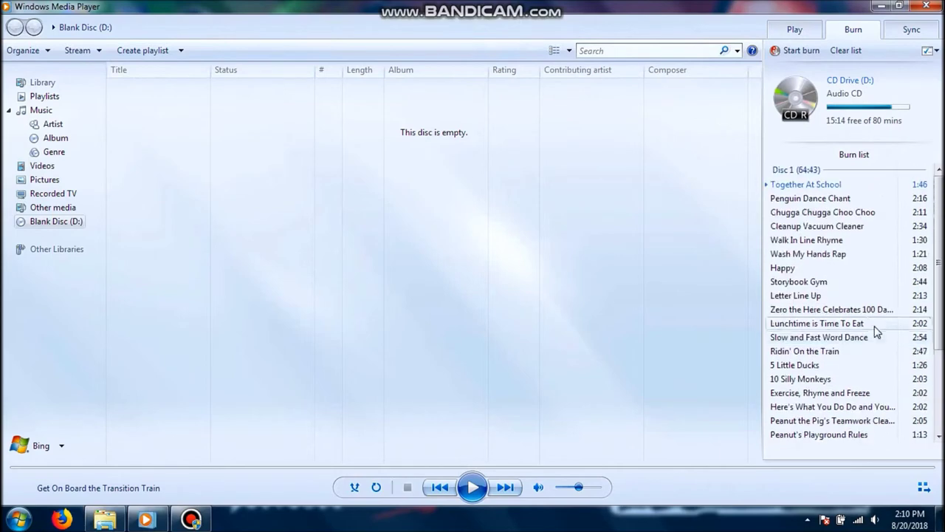
Review the additional burn options, close them, and start burning the burn list to the blank CD.
click(928, 50)
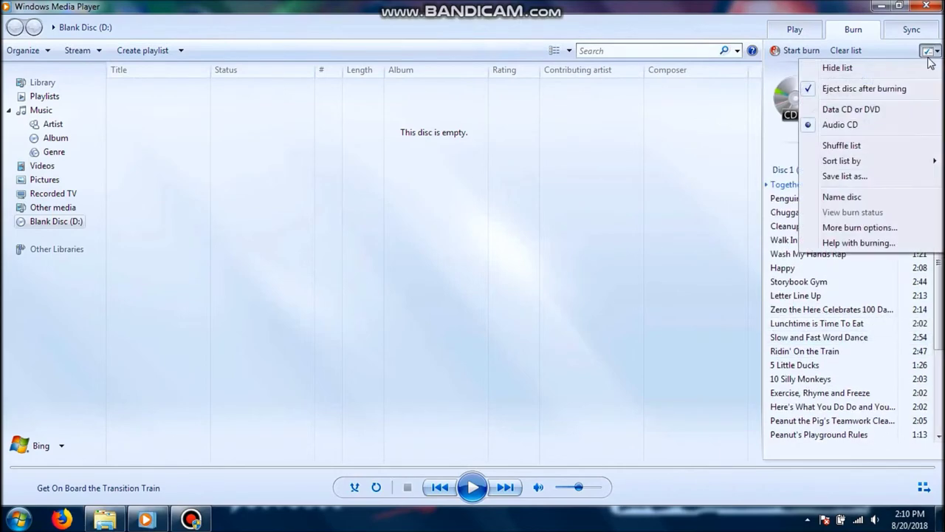
click(855, 227)
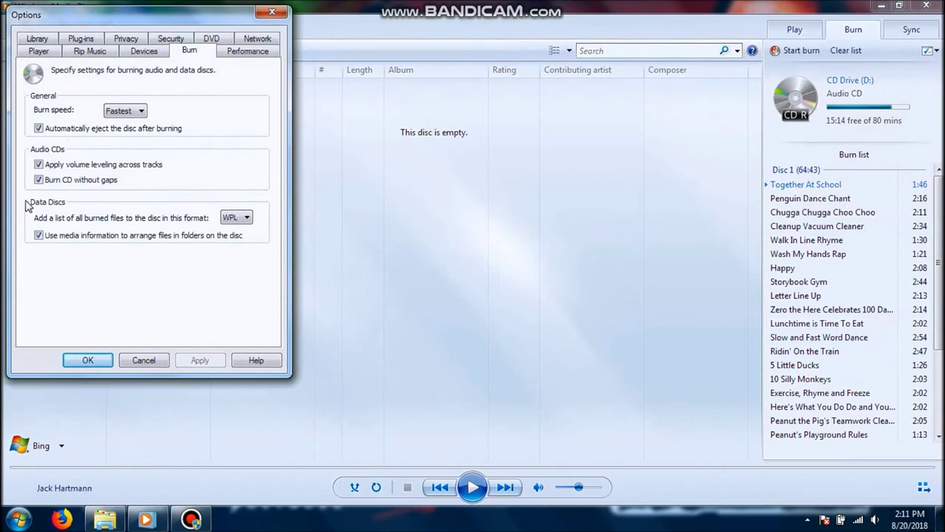
click(145, 361)
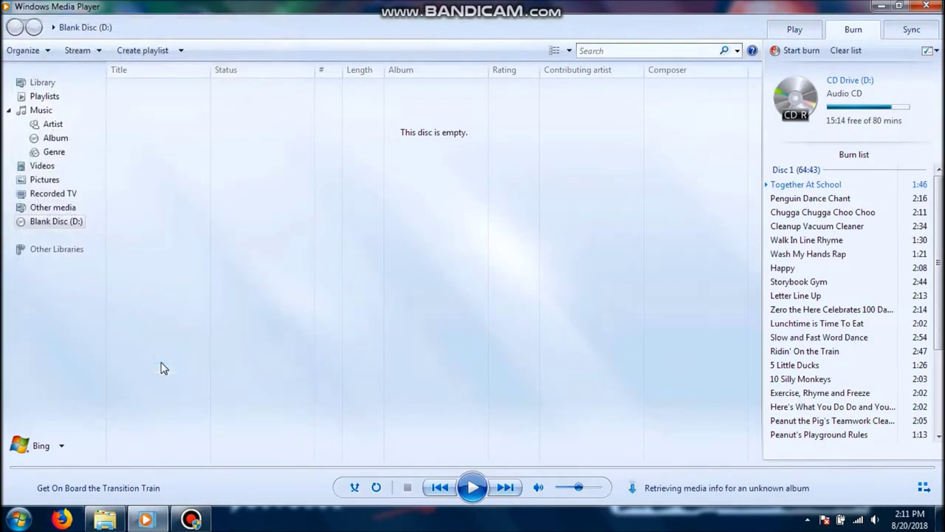
click(801, 51)
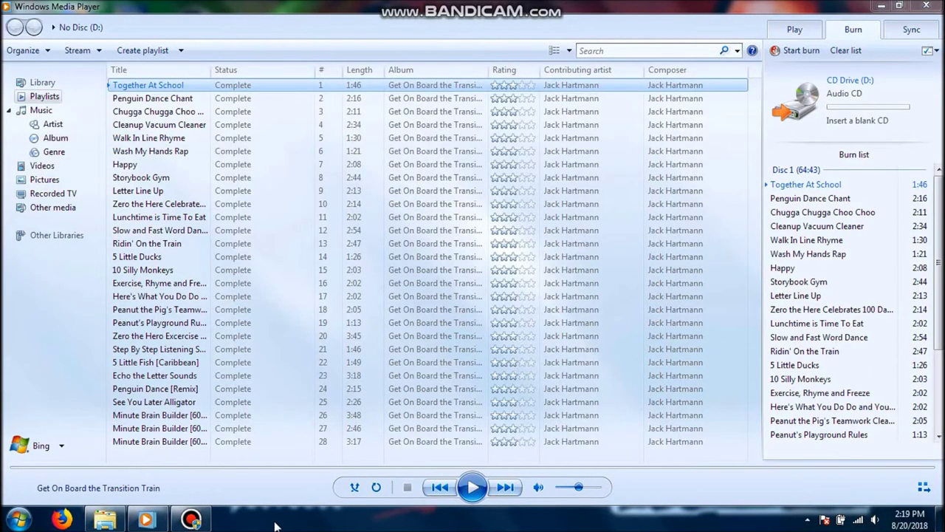
Close Windows Media Player, then select and play all tracks of the Get On Board the Transition Train folder in it again.
click(932, 6)
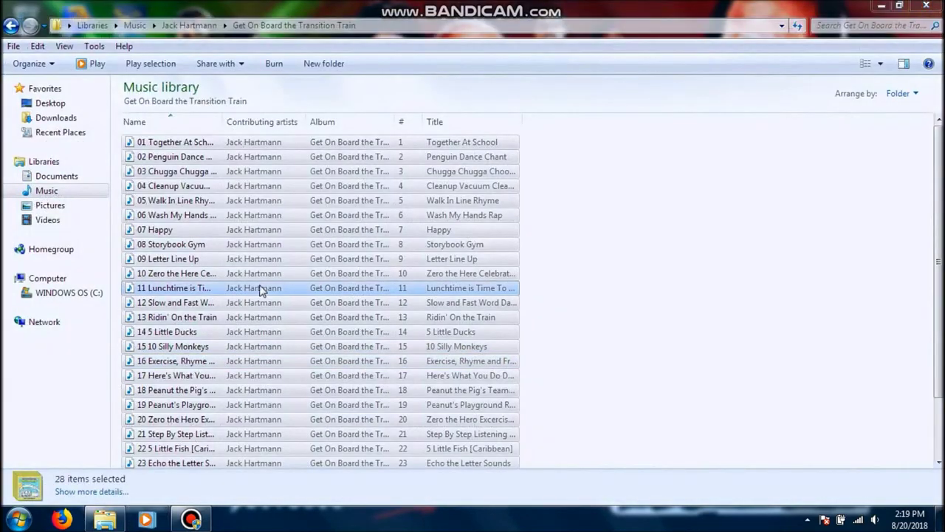
drag(117, 139, 270, 488)
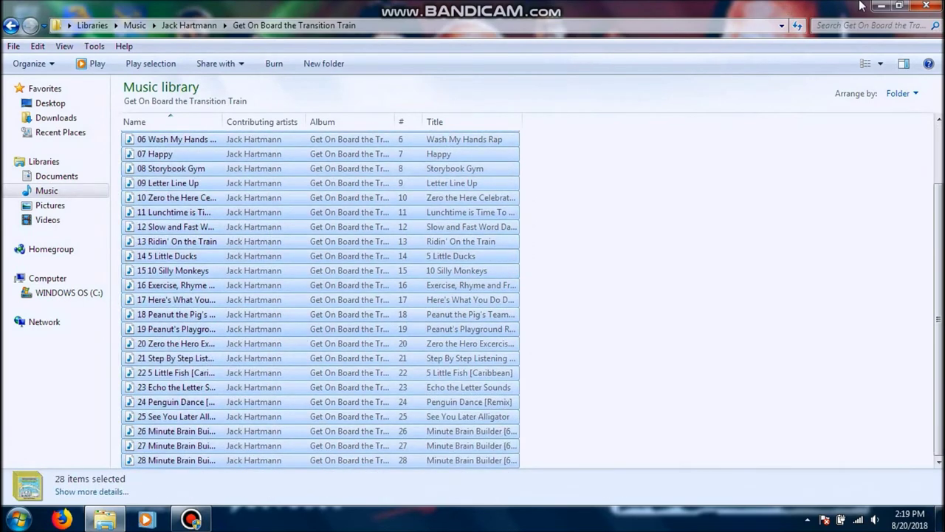
scroll(555, 267, up, 2)
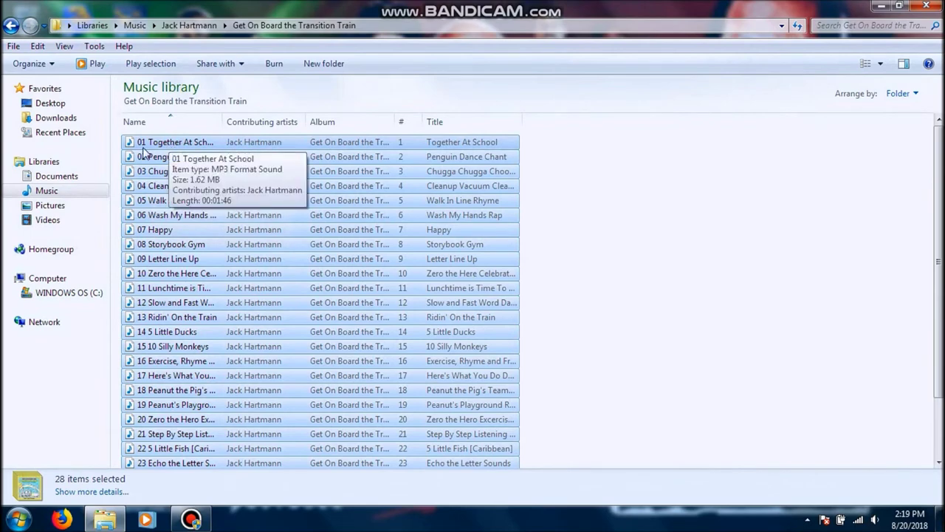
right_click(202, 139)
click(231, 162)
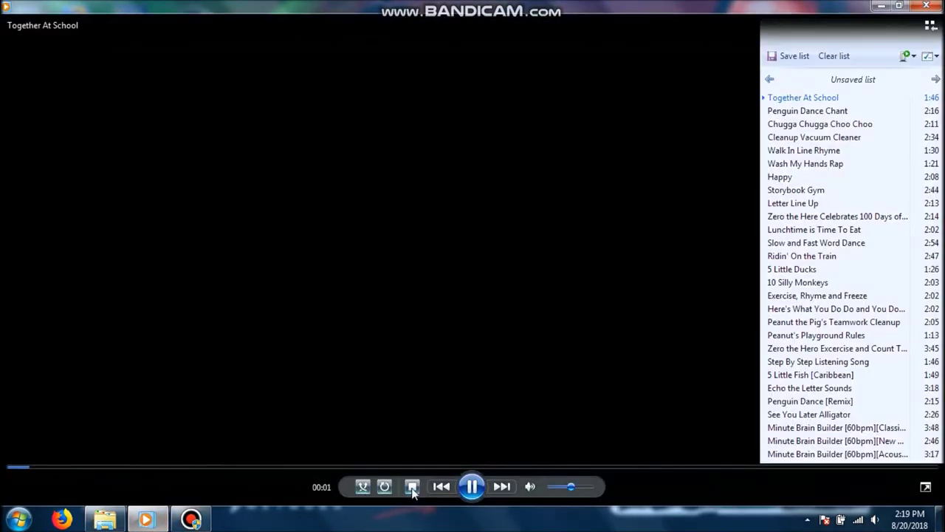
Stop playback of the track list and switch the player to the library view.
click(412, 486)
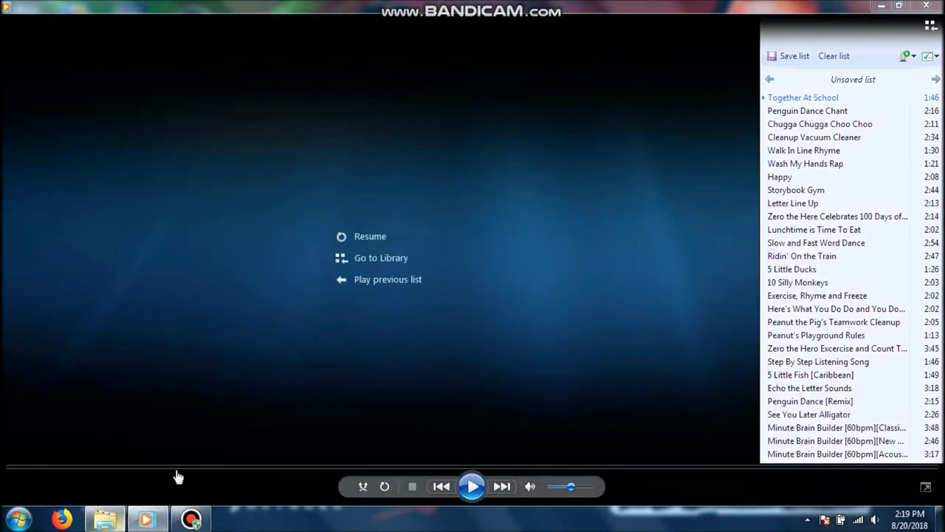
click(931, 27)
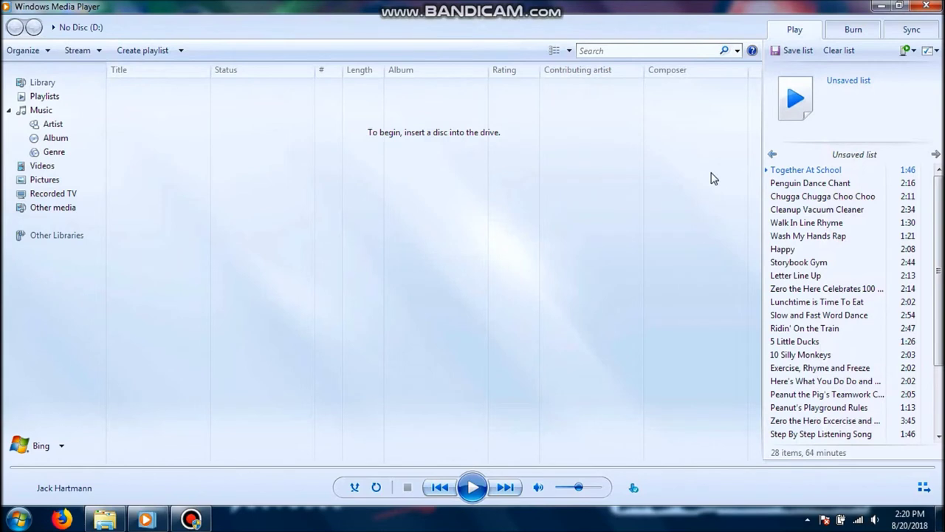
Import the unsaved list into the burn list and start burning another audio CD.
click(854, 31)
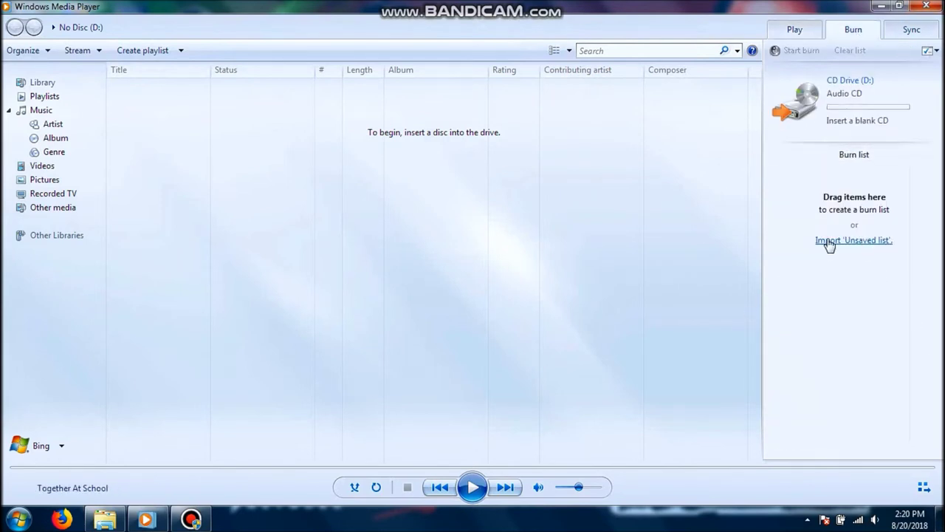
click(828, 241)
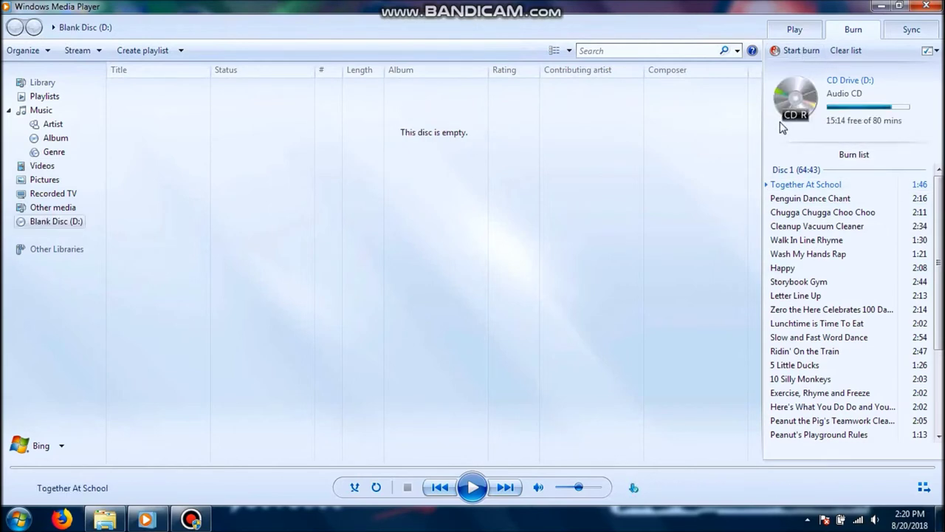
click(801, 50)
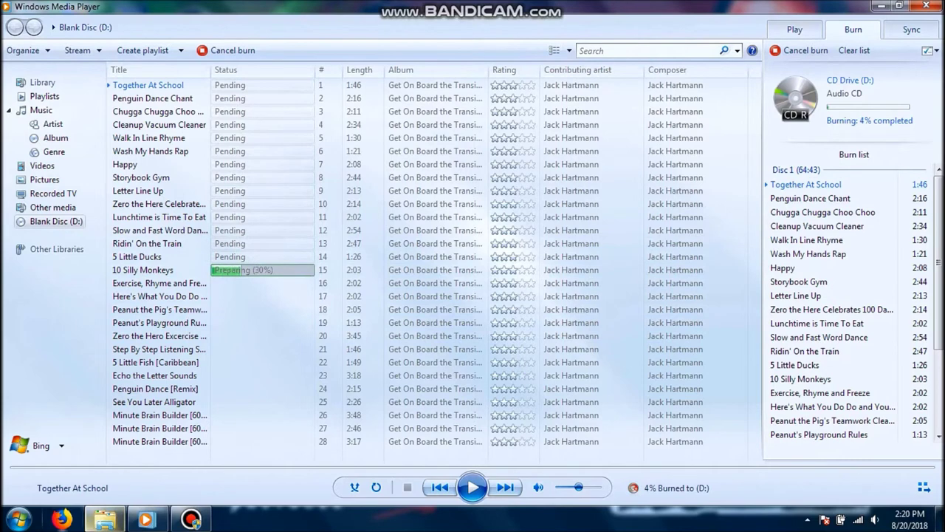
click(110, 519)
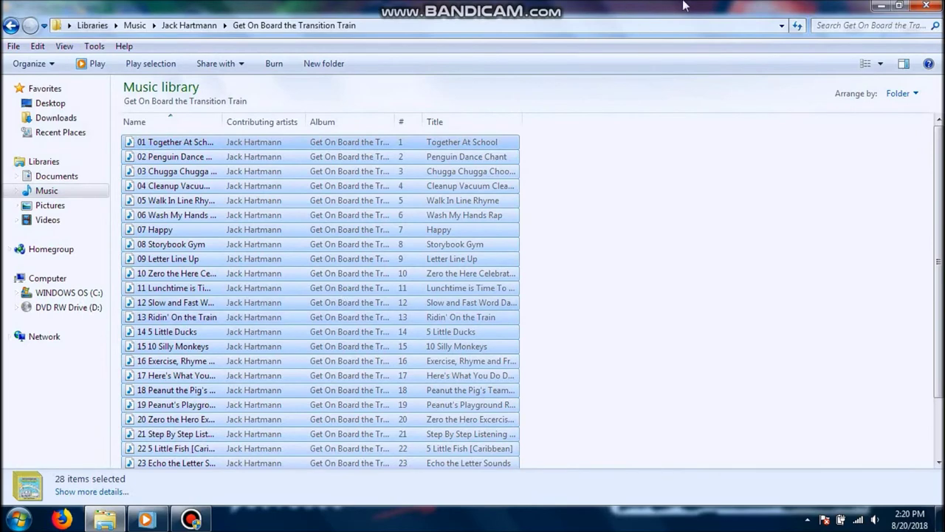
click(883, 5)
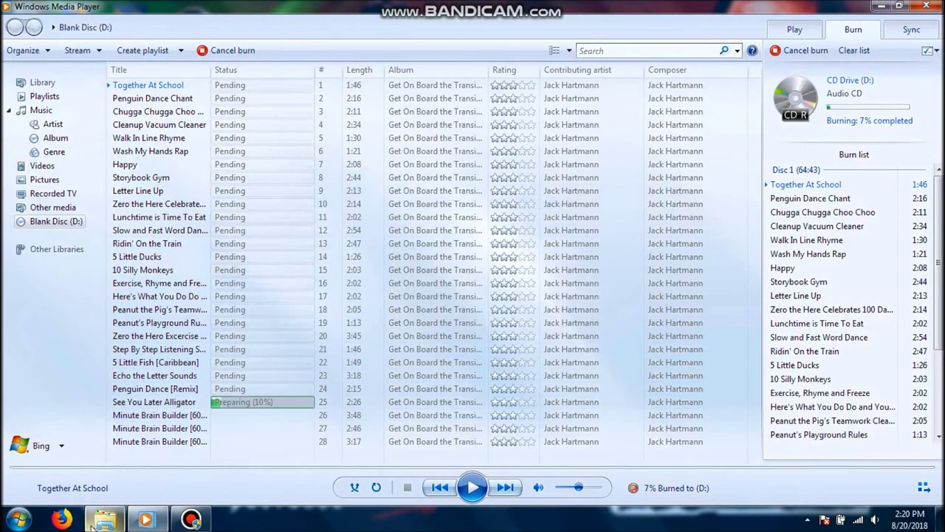
mouse_move(107, 509)
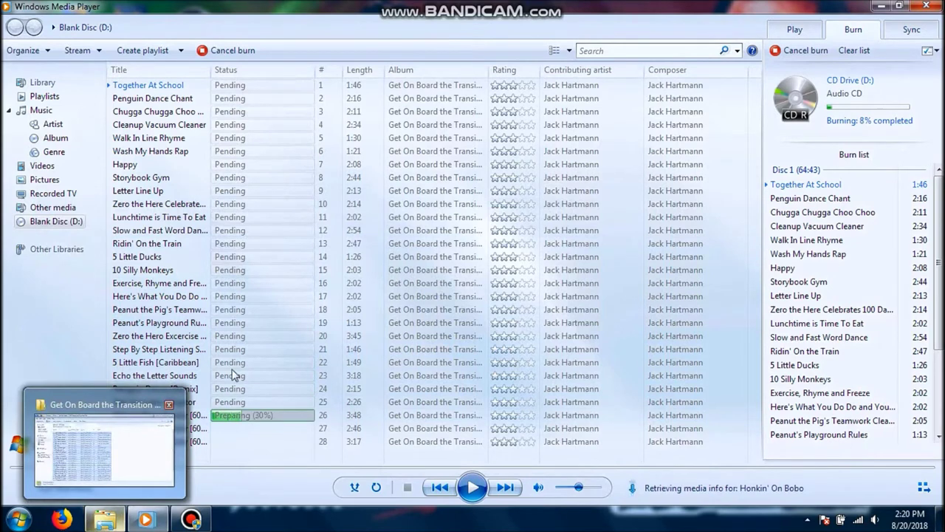